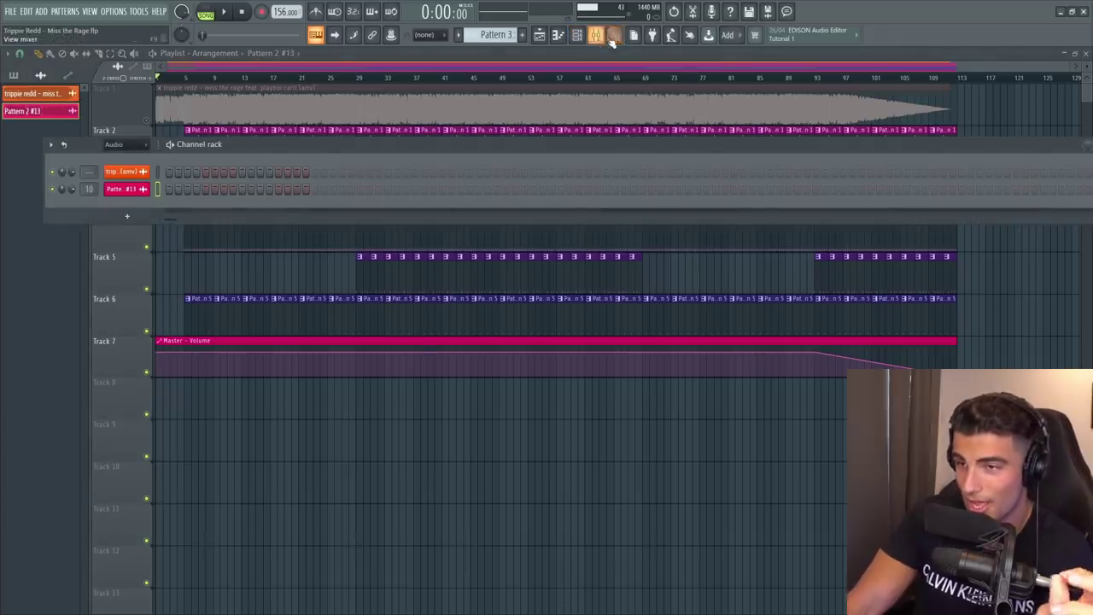
Place Future Bass Drop Loop 7 from CYMATICS > Odyssey > Drop Loops at the start of Track 5.
left_click(613, 35)
left_click(68, 213)
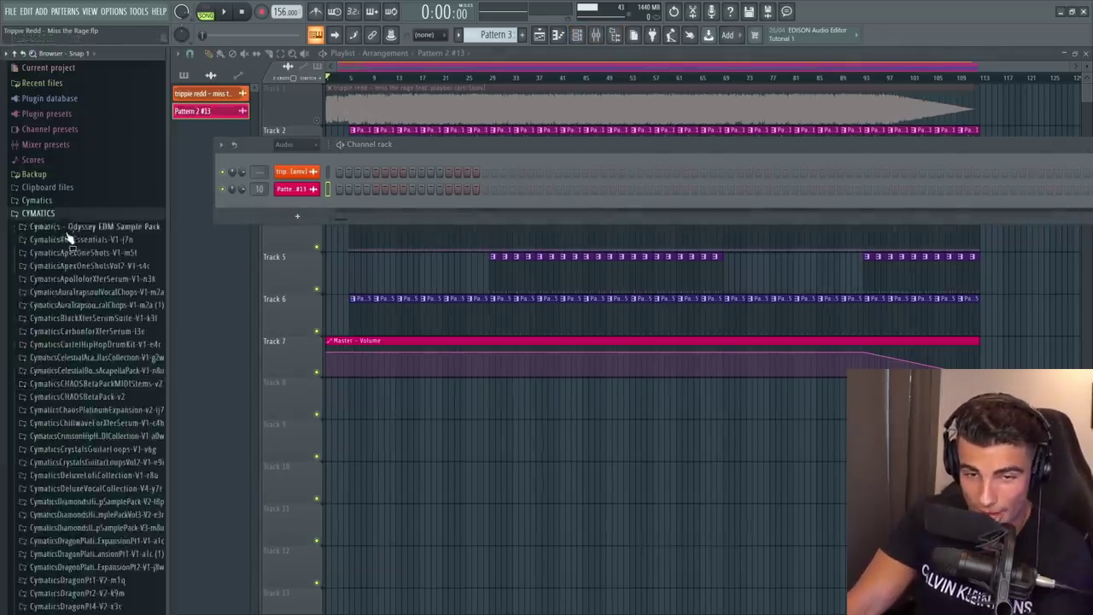
left_click(220, 261)
scroll(386, 290, "down", 3)
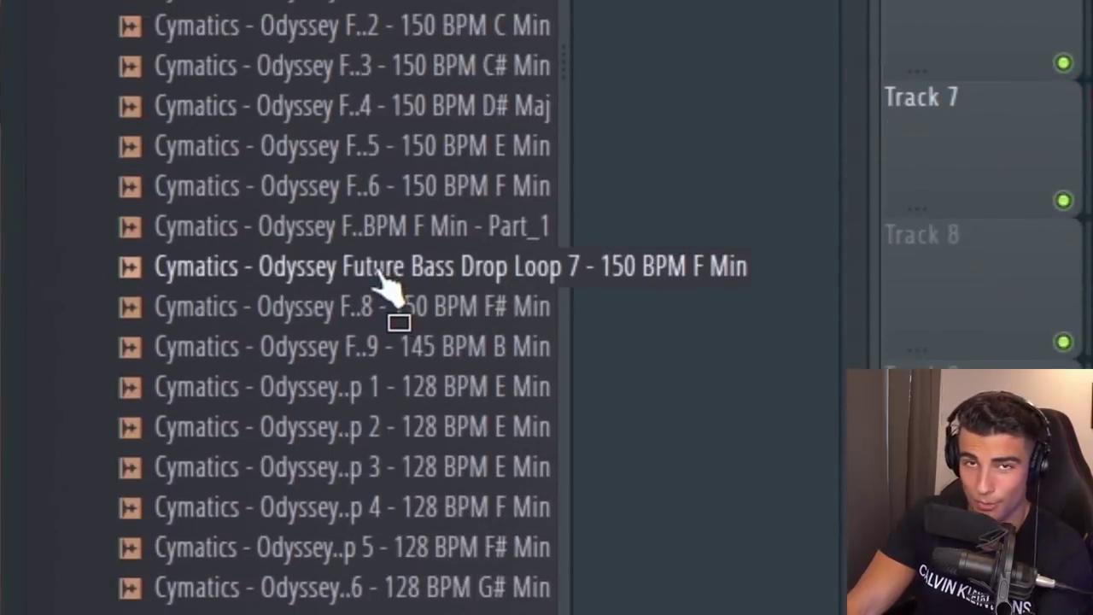
left_click_drag(383, 299, 205, 248)
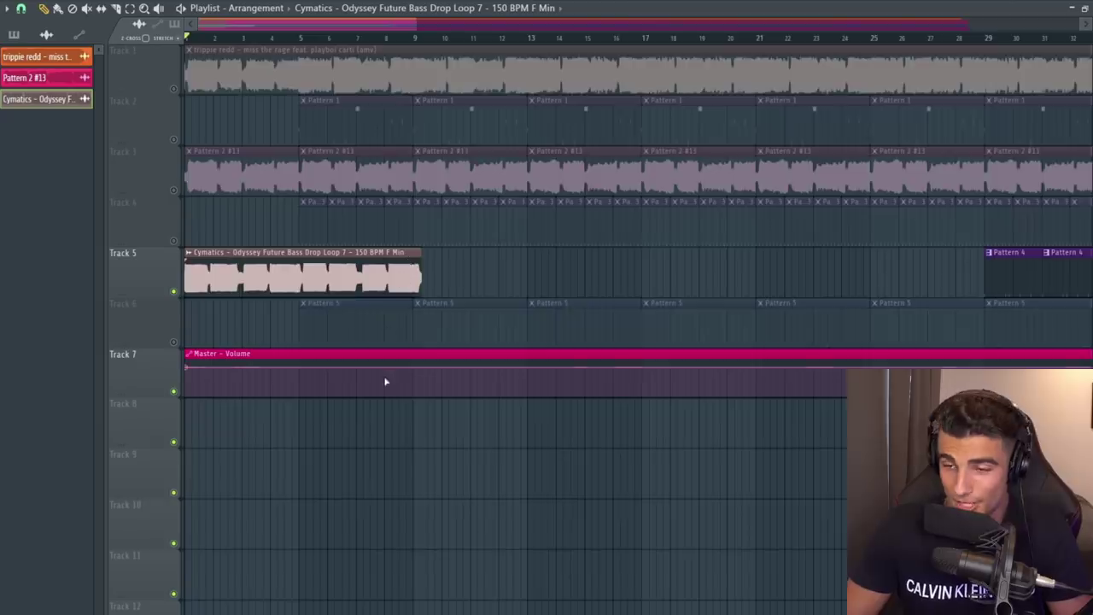
Time-stretch the Cymatics loop to a longer length and reset its pitch to default.
key("ctrl+z")
scroll(413, 351, "up", 3)
double_click(386, 271)
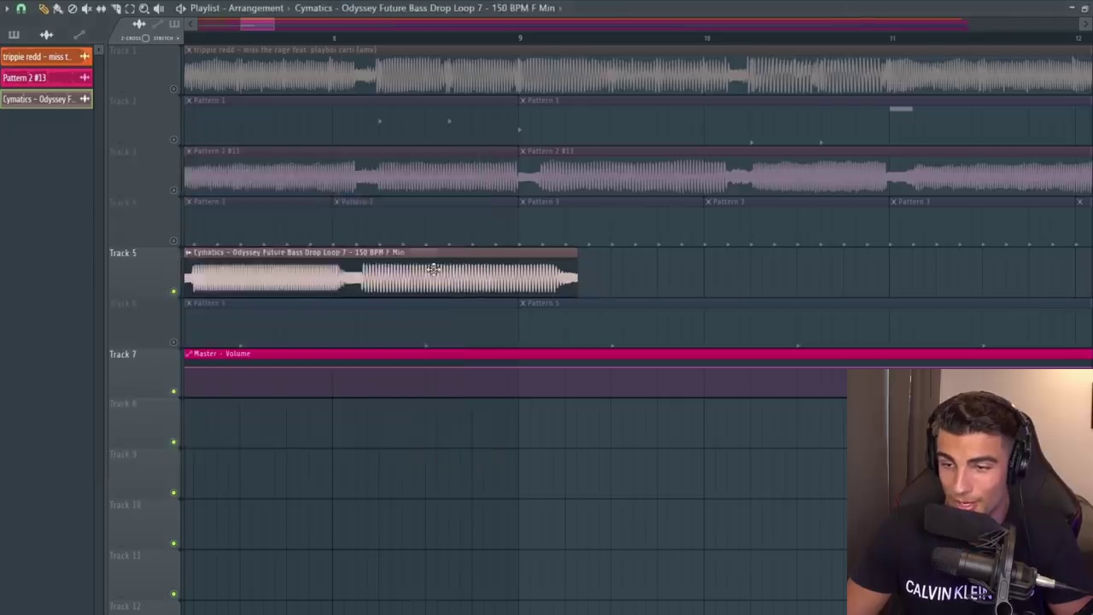
double_click(379, 275)
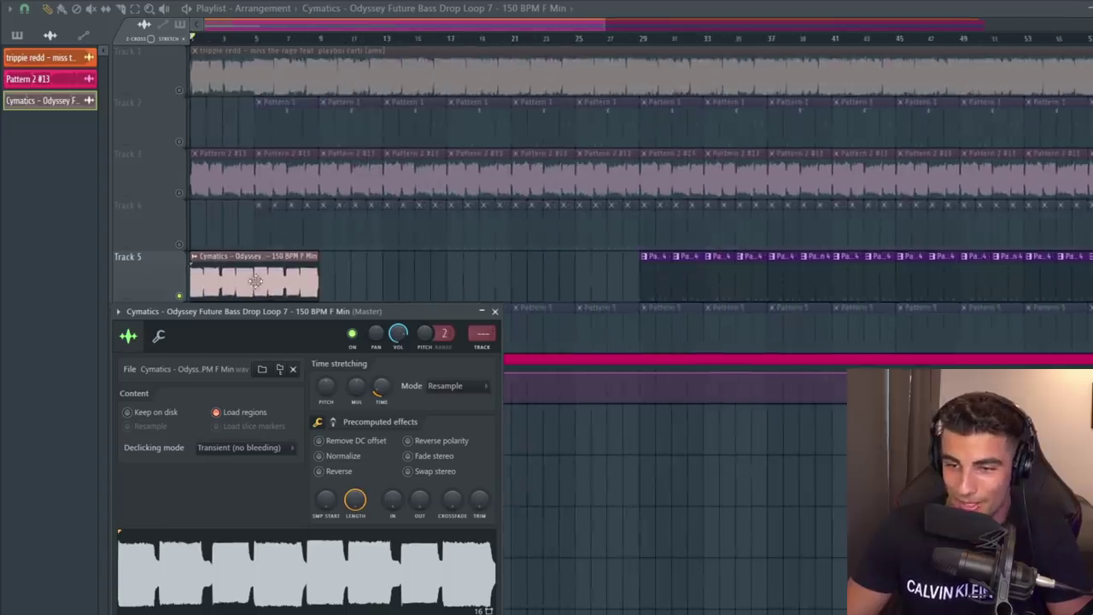
left_click_drag(381, 386, 380, 408)
right_click(328, 388)
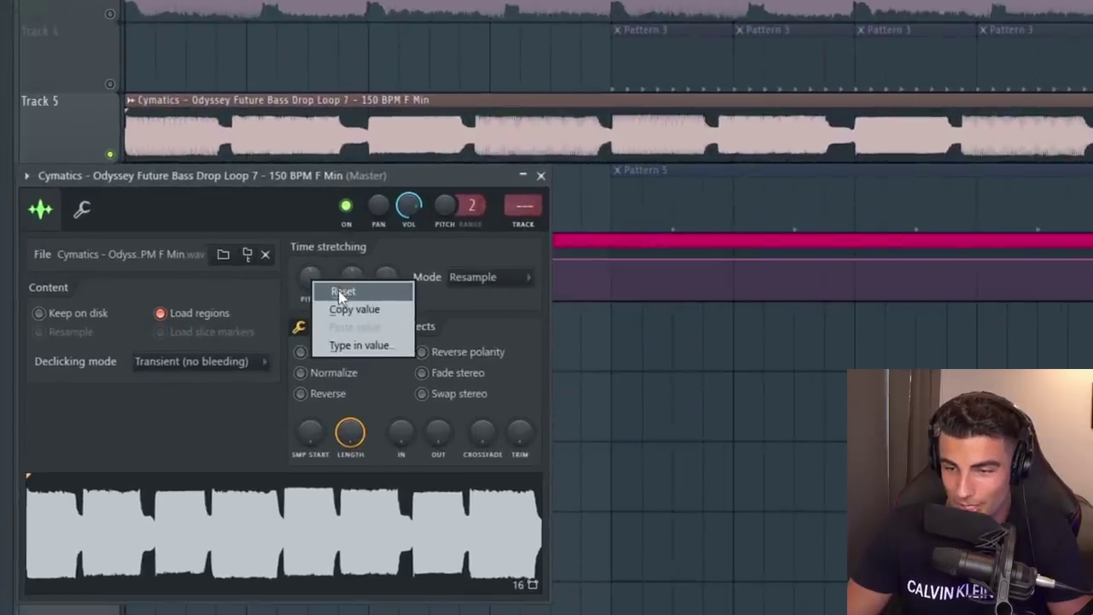
left_click(343, 312)
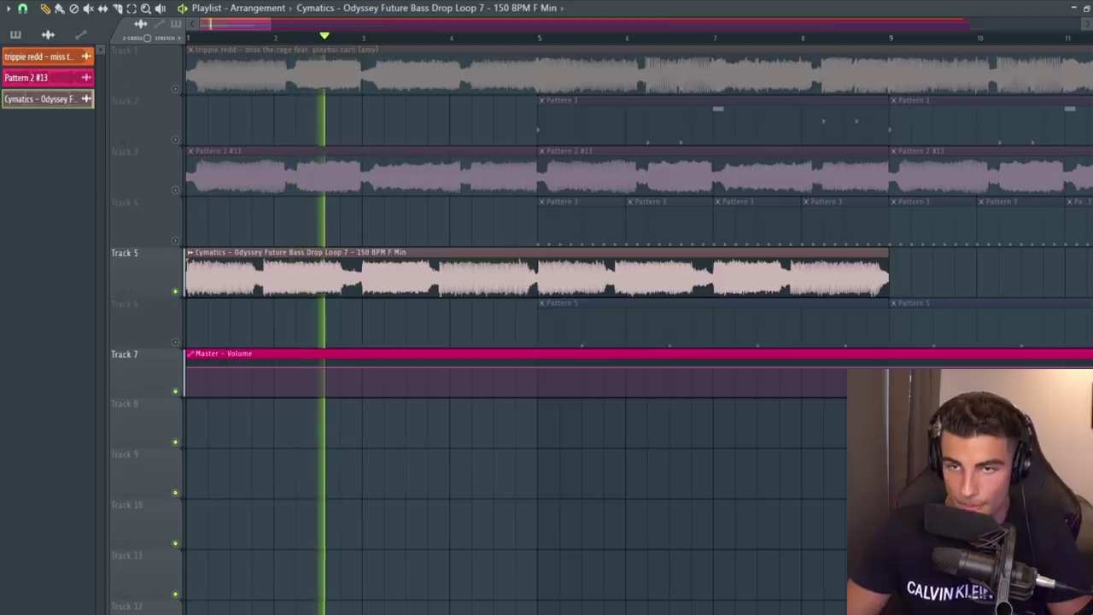
Reverse the loop's audio and duplicate the clip with Ctrl+B to fill bars 5–9.
key("space")
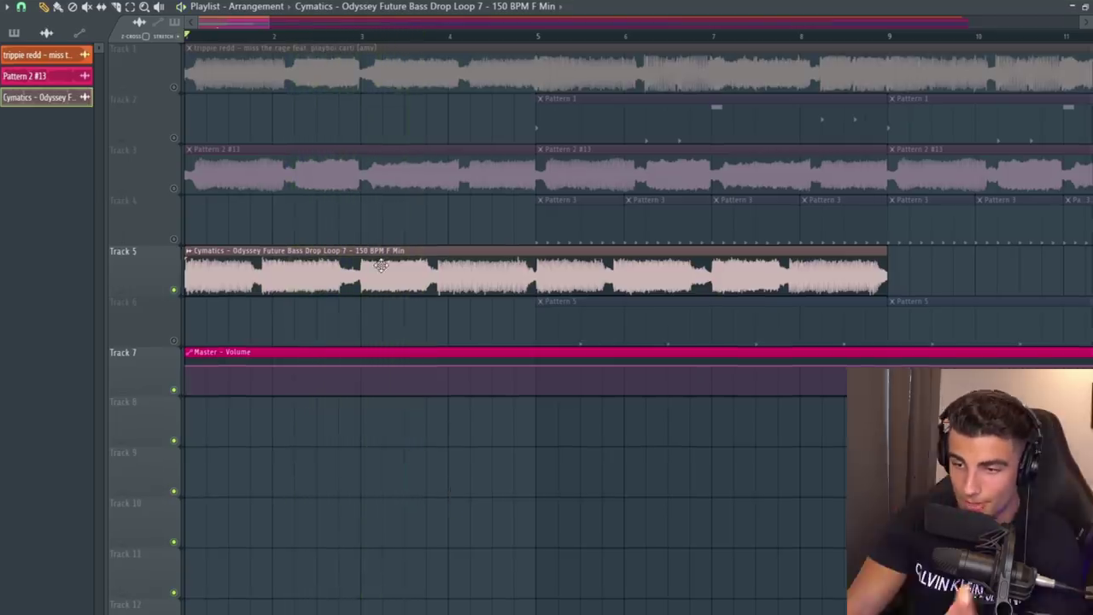
double_click(381, 265)
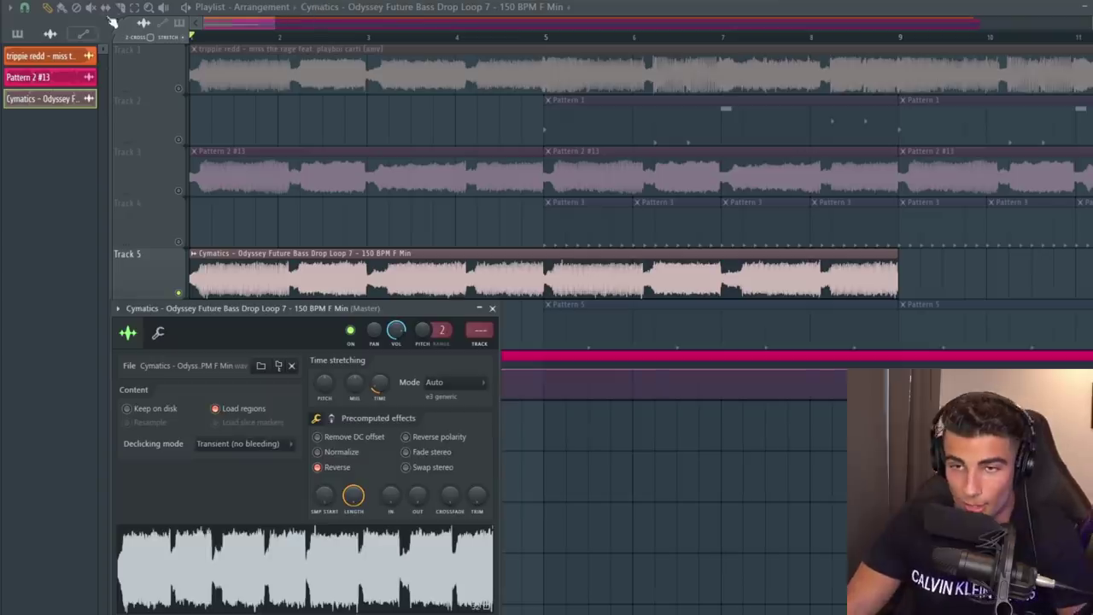
left_click(722, 280)
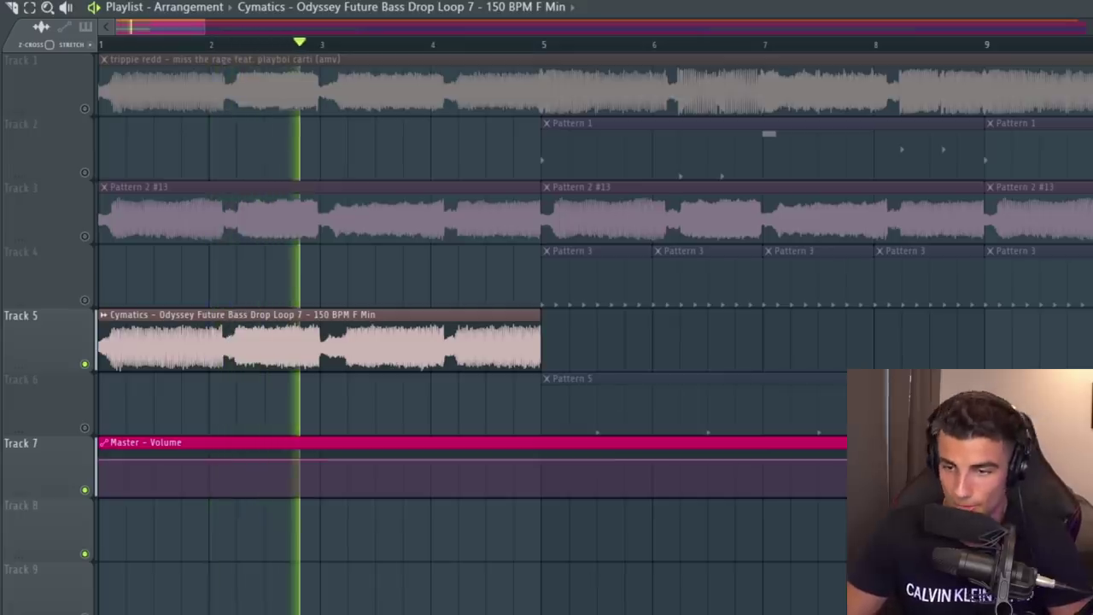
left_click(261, 340)
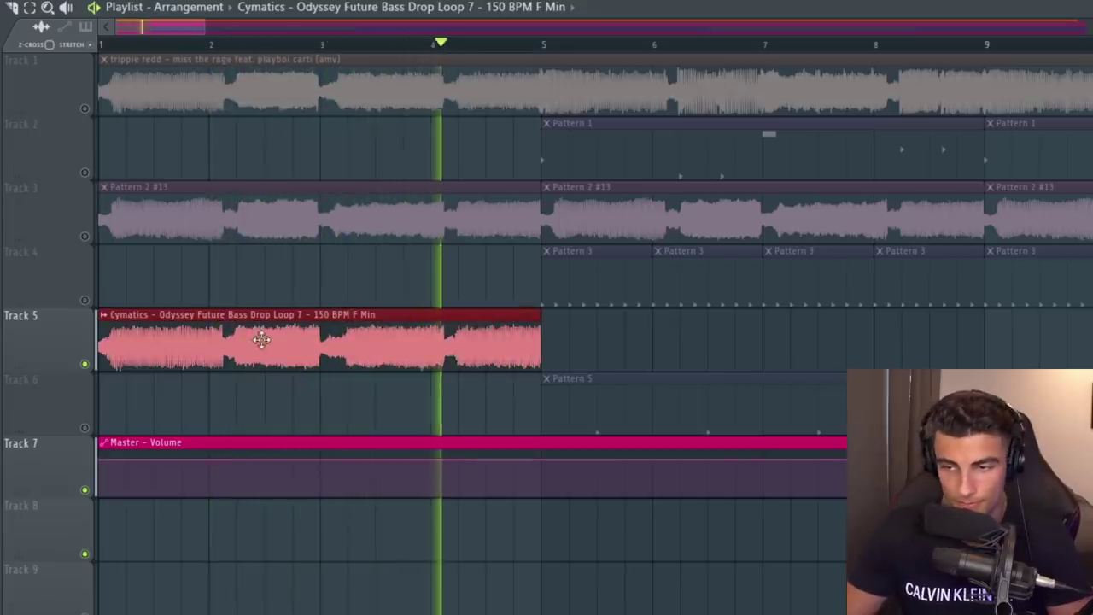
key("ctrl+b")
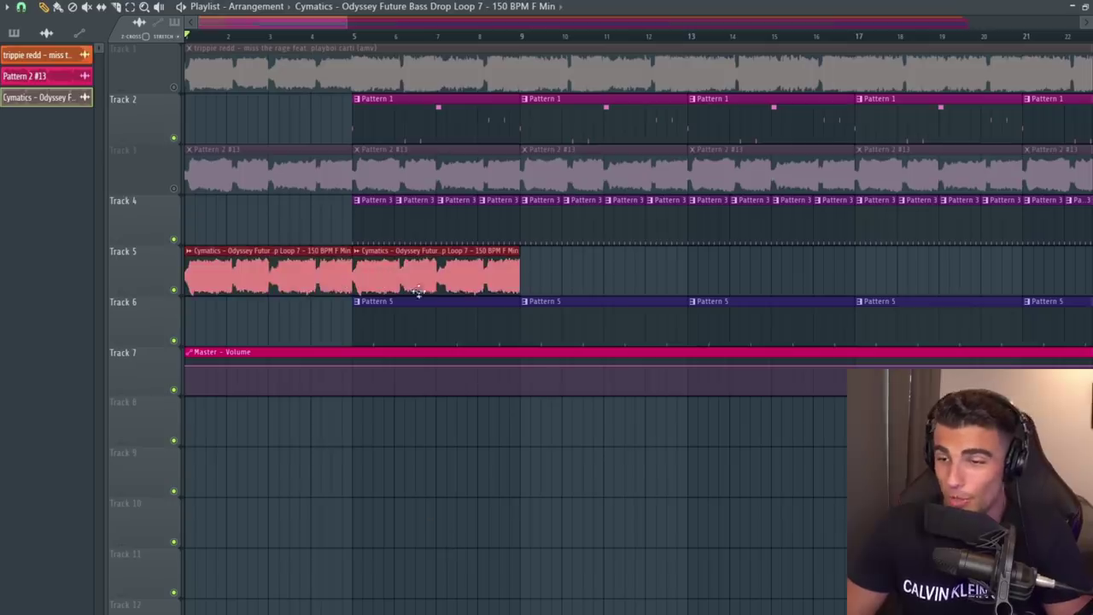
Duplicate both loop clips, try moving Pattern 2 #13 to Track 1, then undo it.
key("ctrl+b")
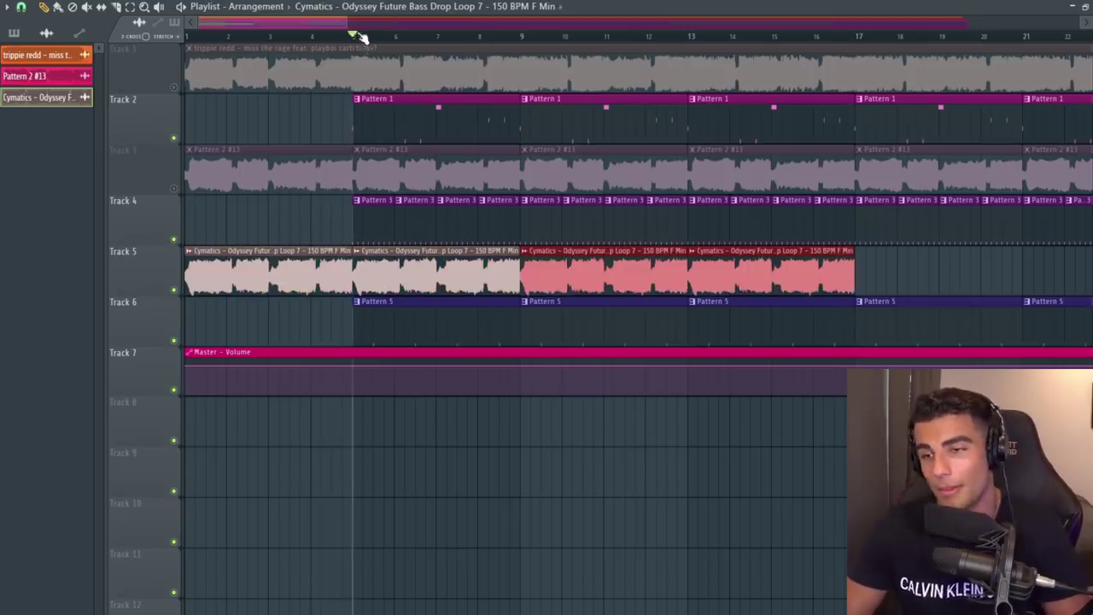
key("space")
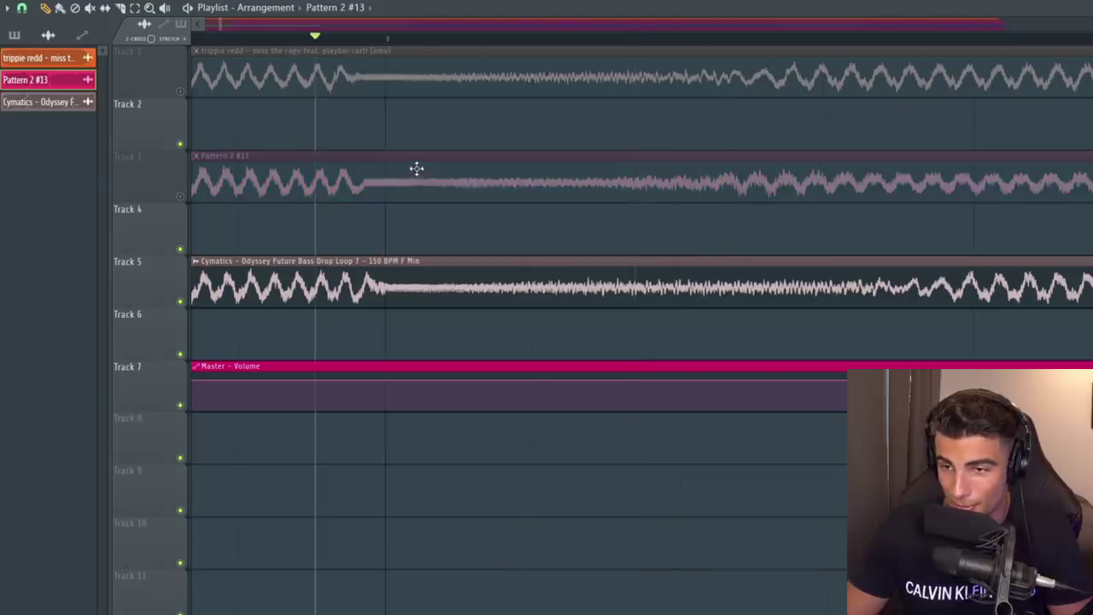
left_click_drag(416, 168, 423, 56)
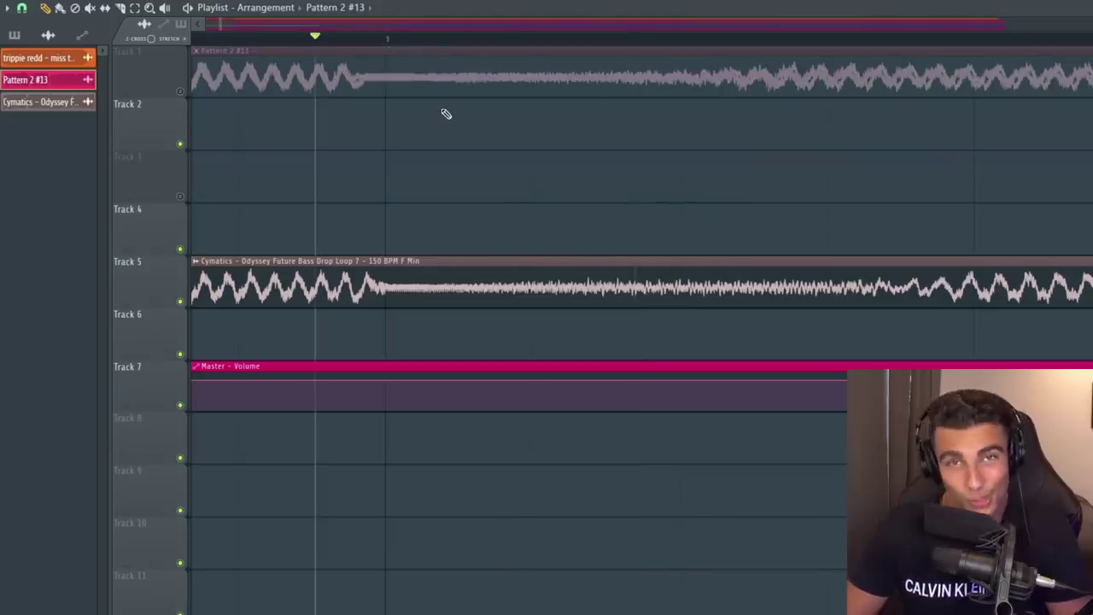
key("ctrl+z")
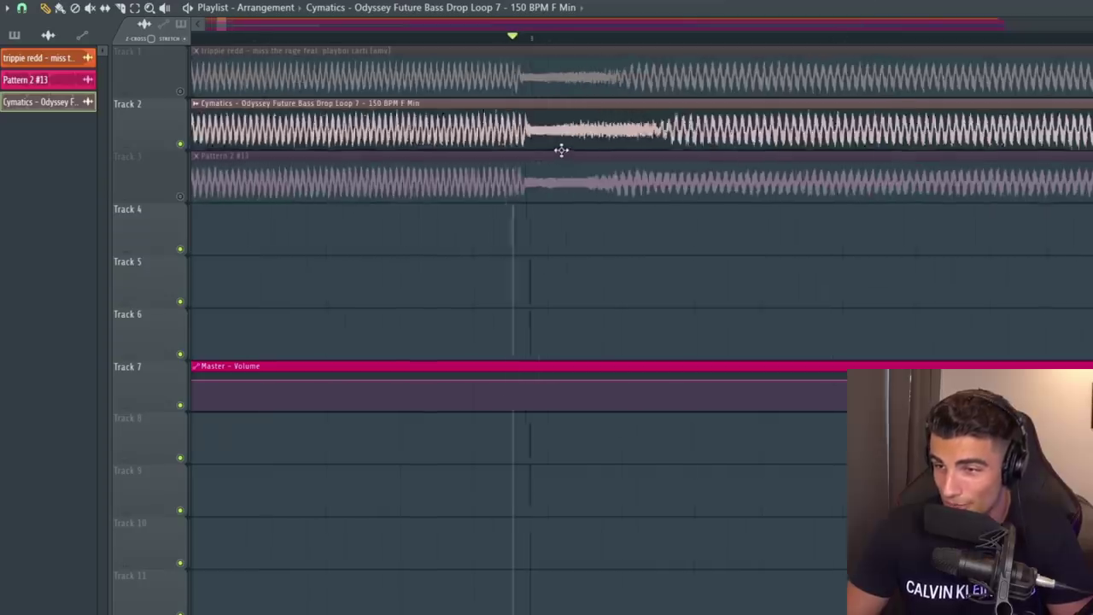
scroll(561, 150, "up", 1)
left_click_drag(499, 124, 800, 146)
left_click(589, 316)
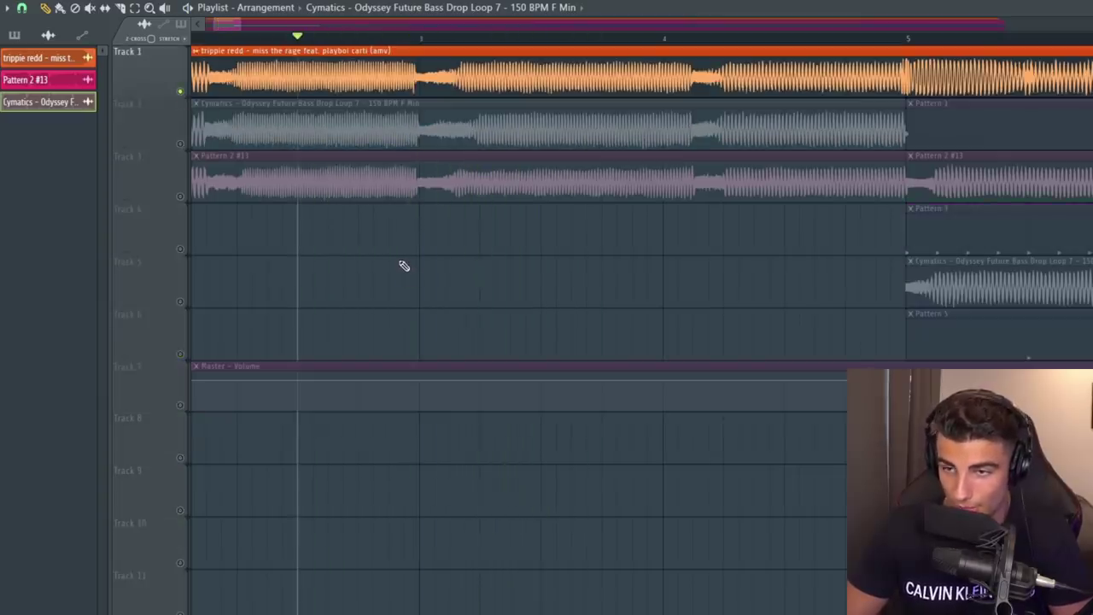
Select the original song clip on Track 1 and play the arrangement from just past bar 2.
key("space")
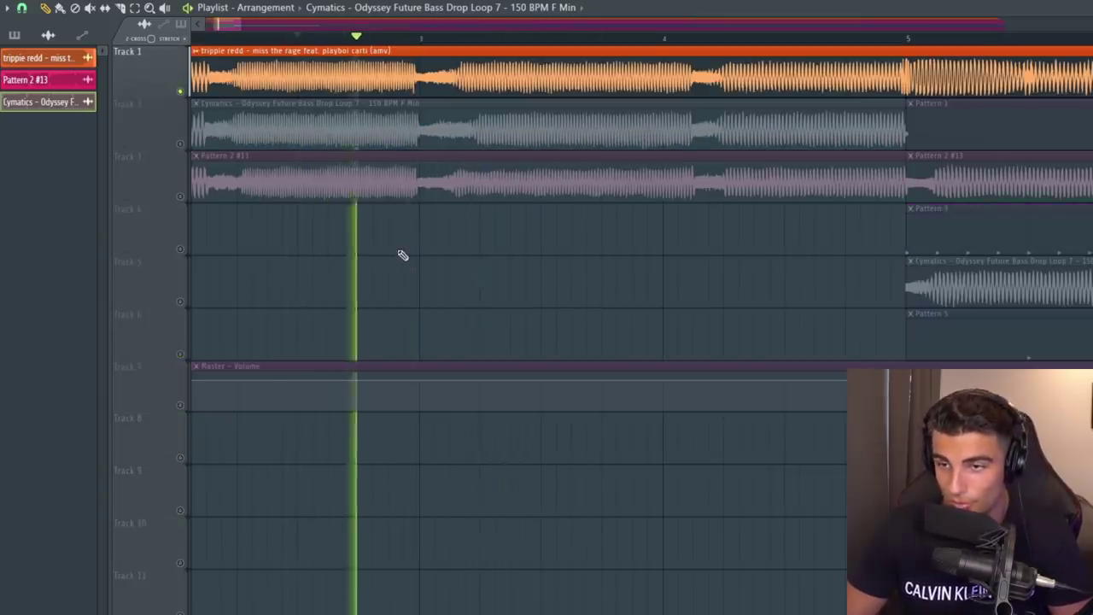
left_click(487, 68)
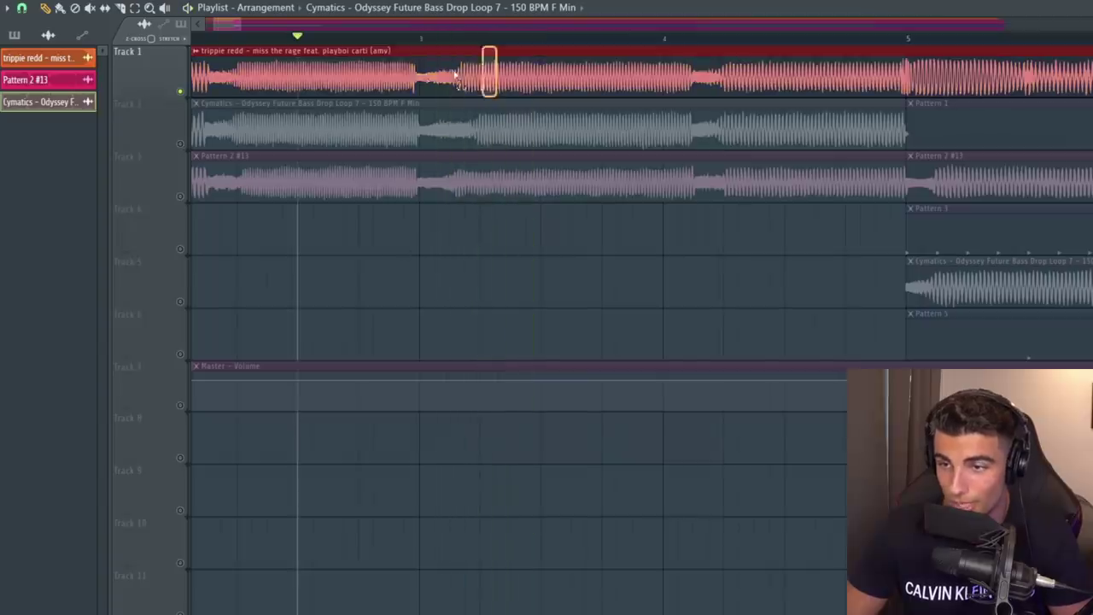
key("space")
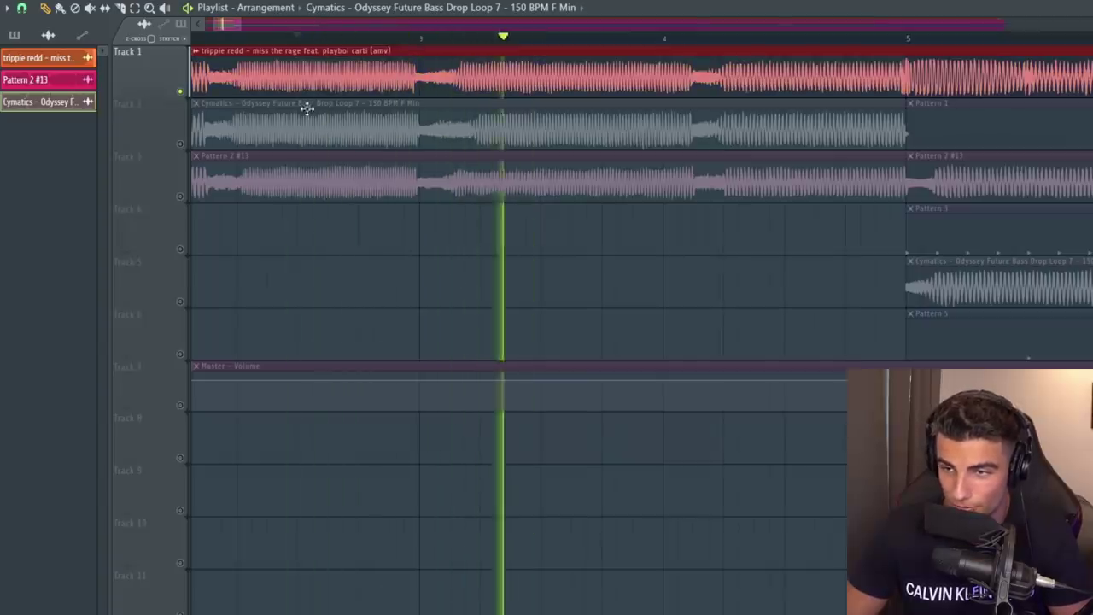
left_click(188, 147)
key("space")
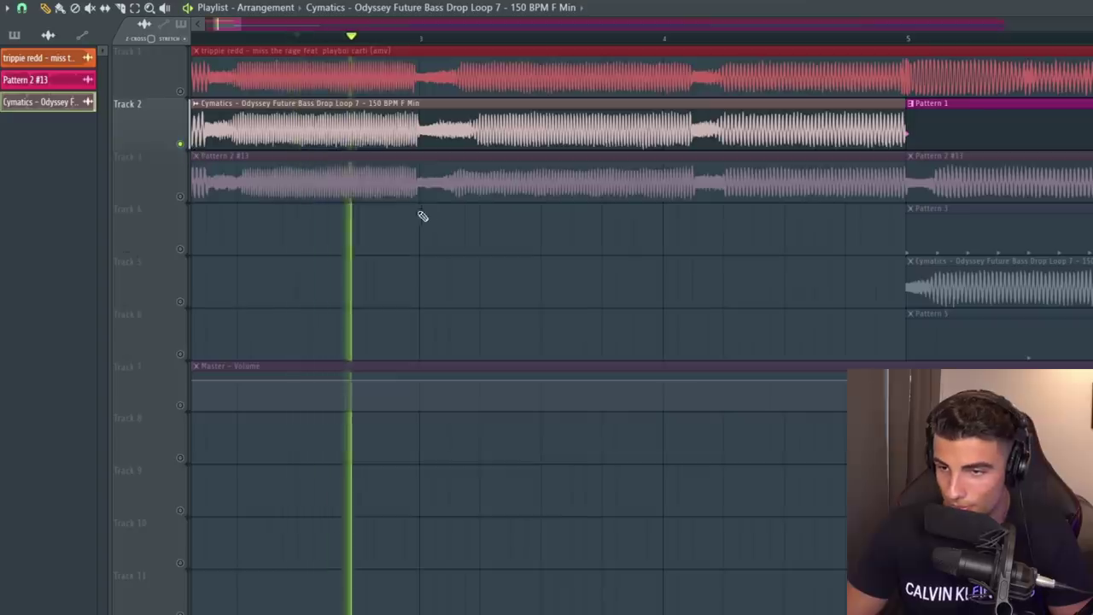
Stop playback, open the Channel Rack and check oscillator A2's wave shapes in Sylenth1.
key("space")
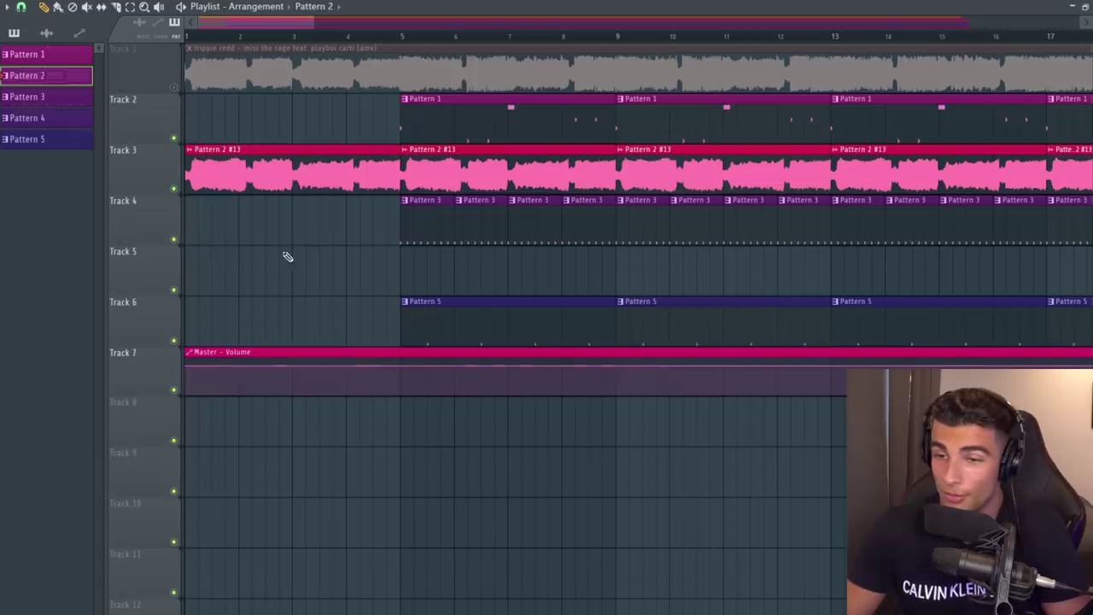
key("F6")
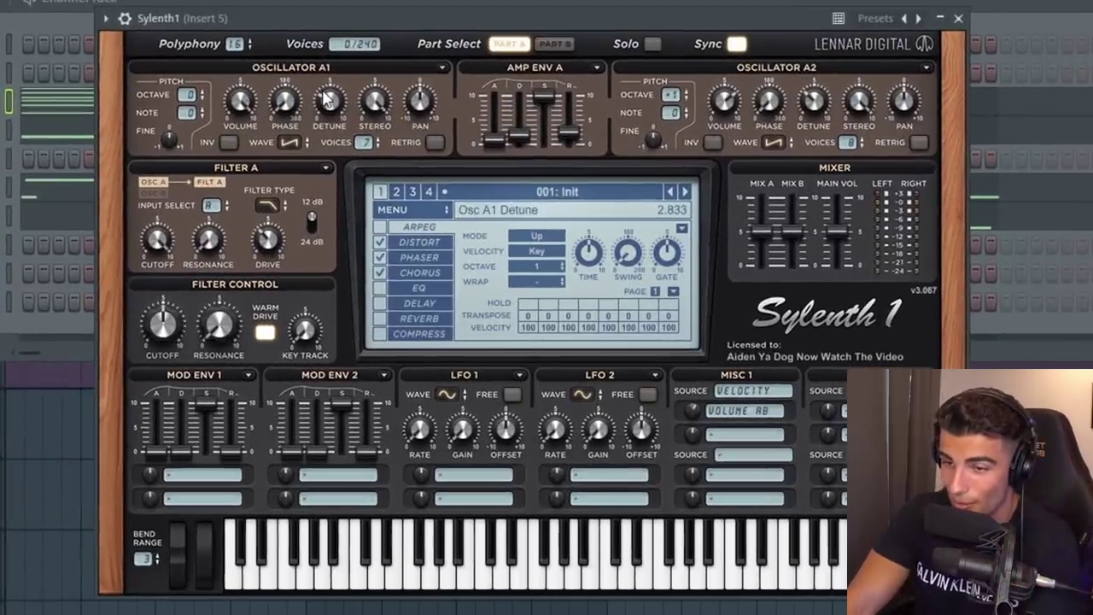
left_click(772, 142)
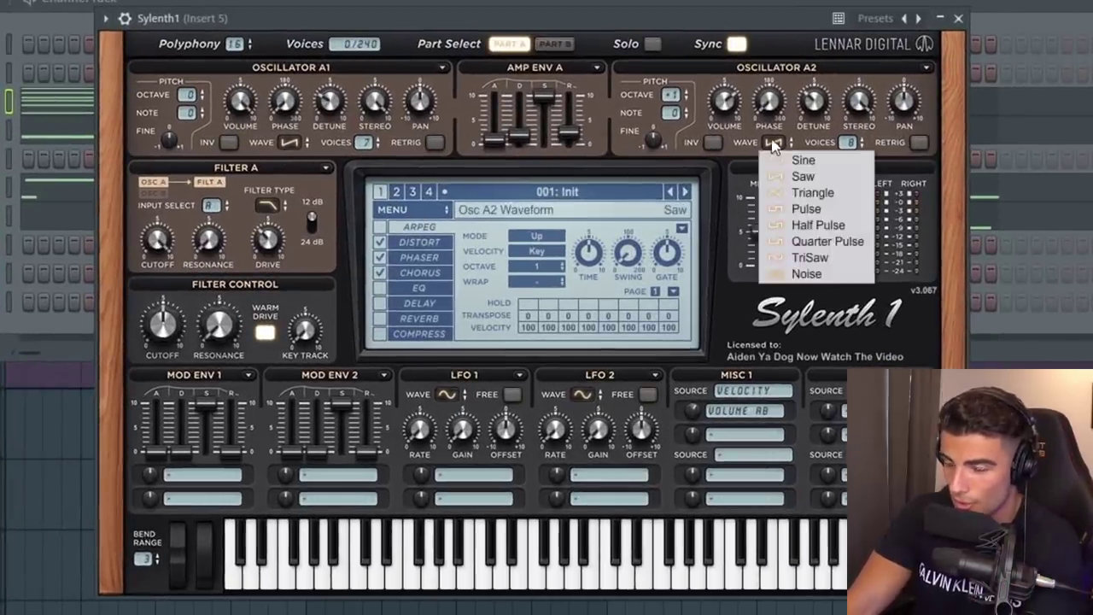
left_click(774, 145)
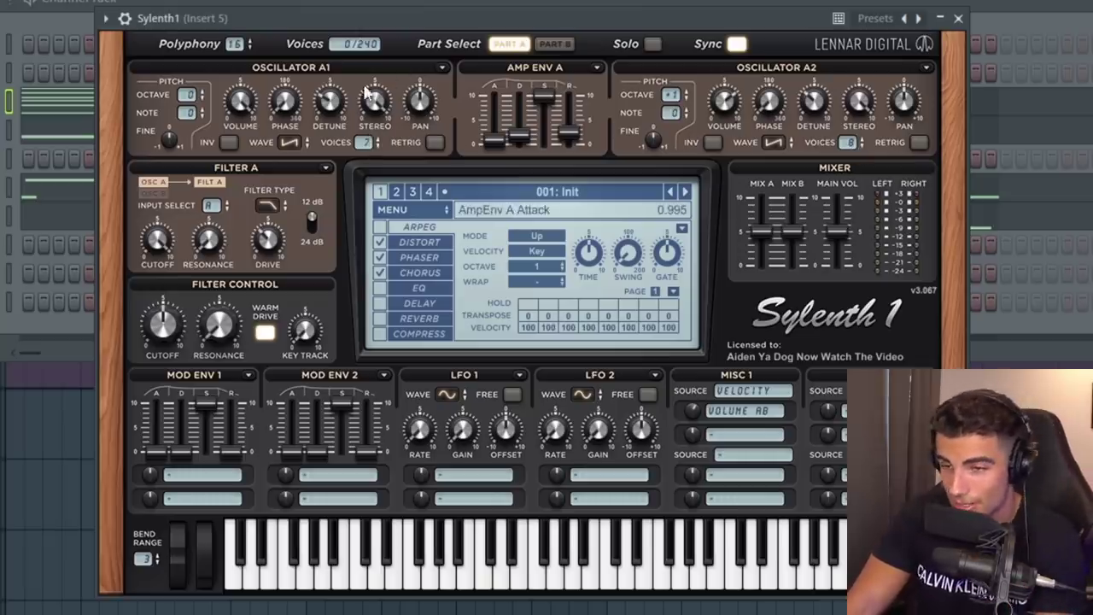
Review Sylenth1's Distort, Phaser and Chorus pages and the MISC 1 modulation destinations.
mouse_move(813, 102)
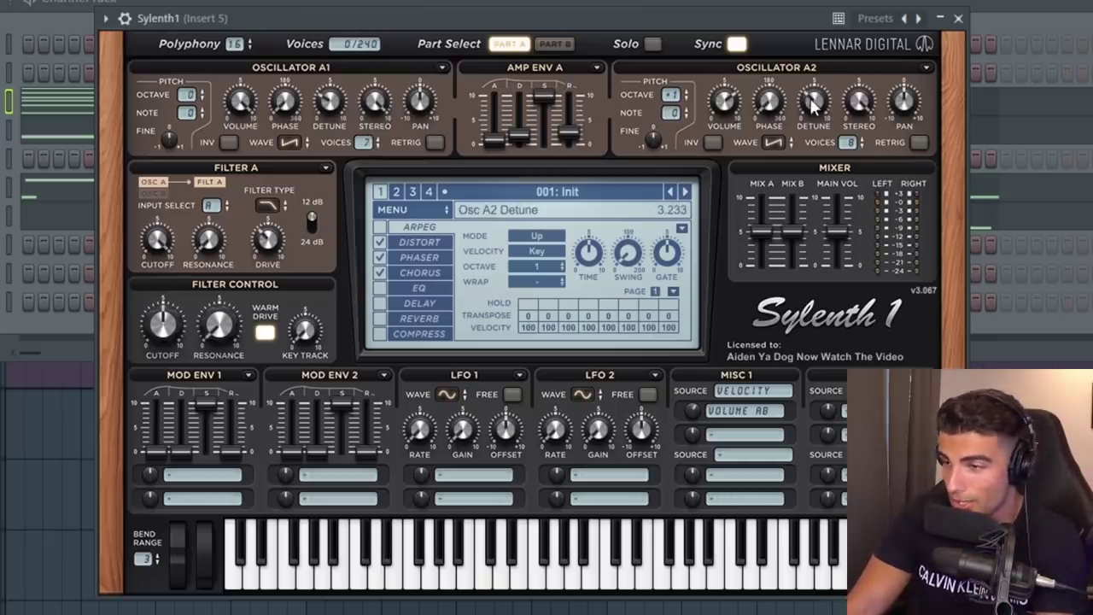
left_click(420, 243)
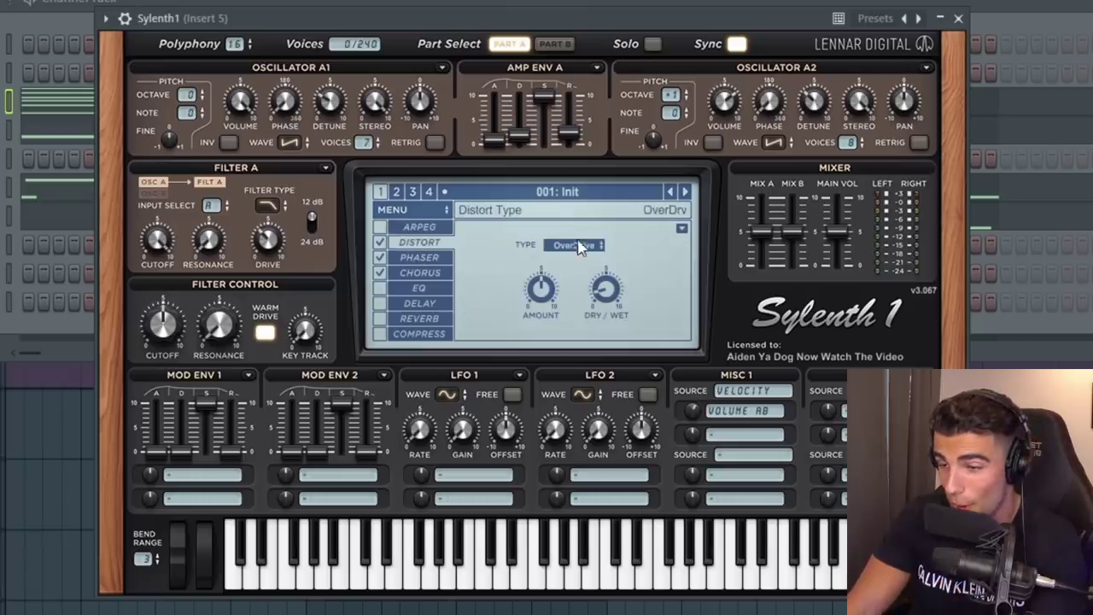
left_click(418, 258)
left_click(412, 272)
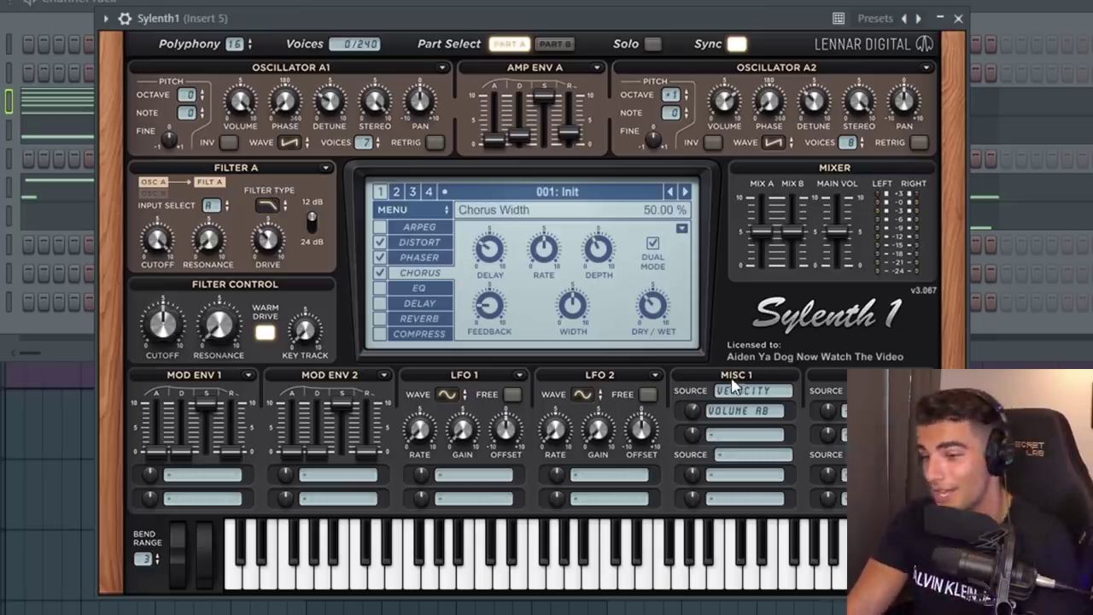
left_click(734, 413)
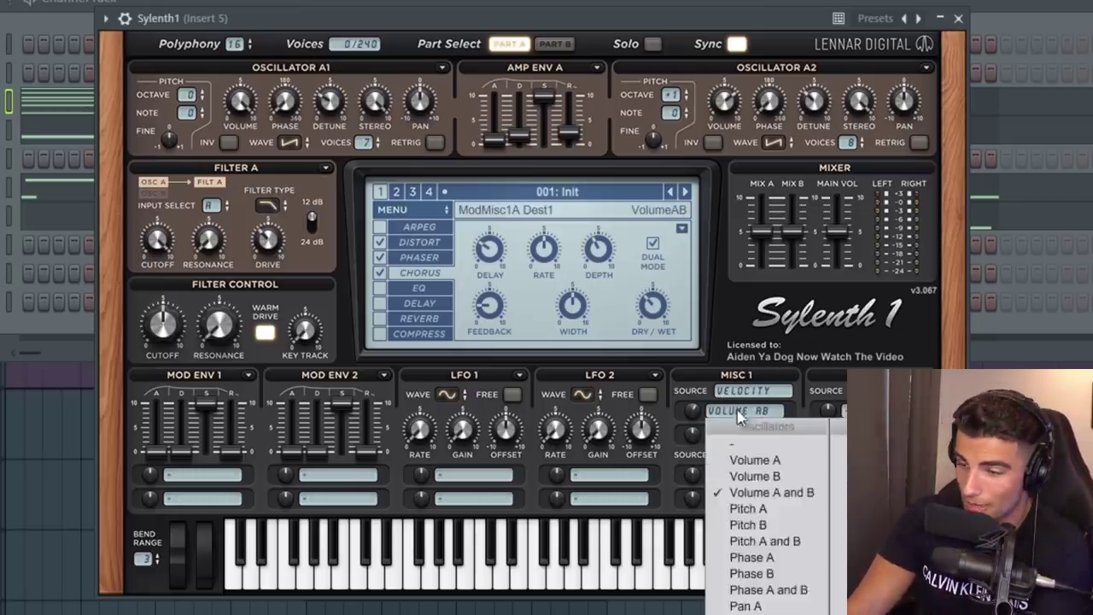
left_click(732, 416)
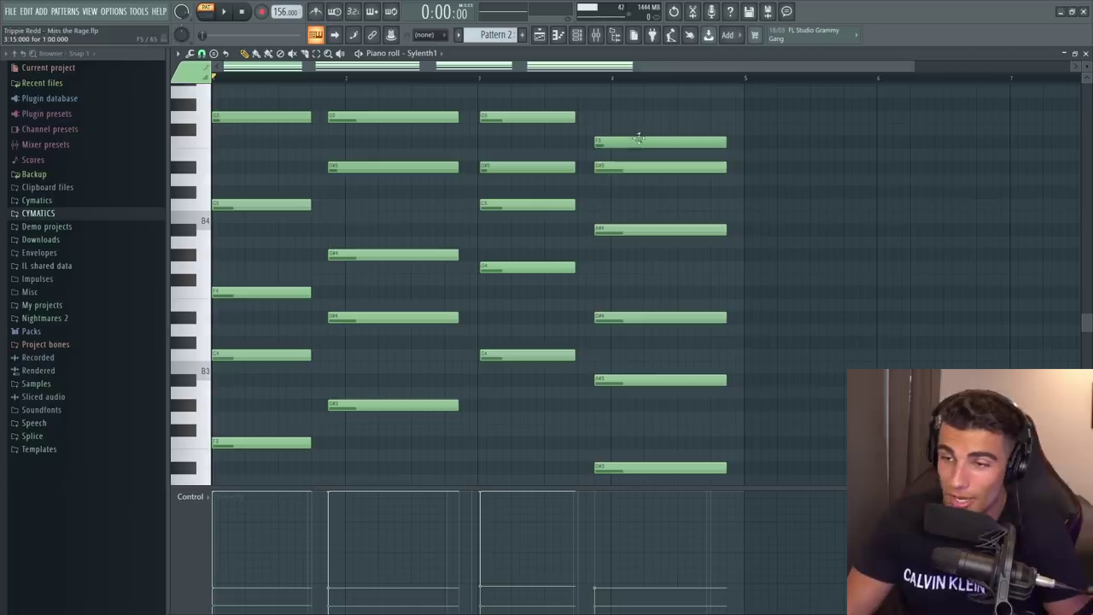
Select the six notes of the last chord in the piano roll, then deselect them.
left_click_drag(647, 294, 678, 470)
left_click(836, 404)
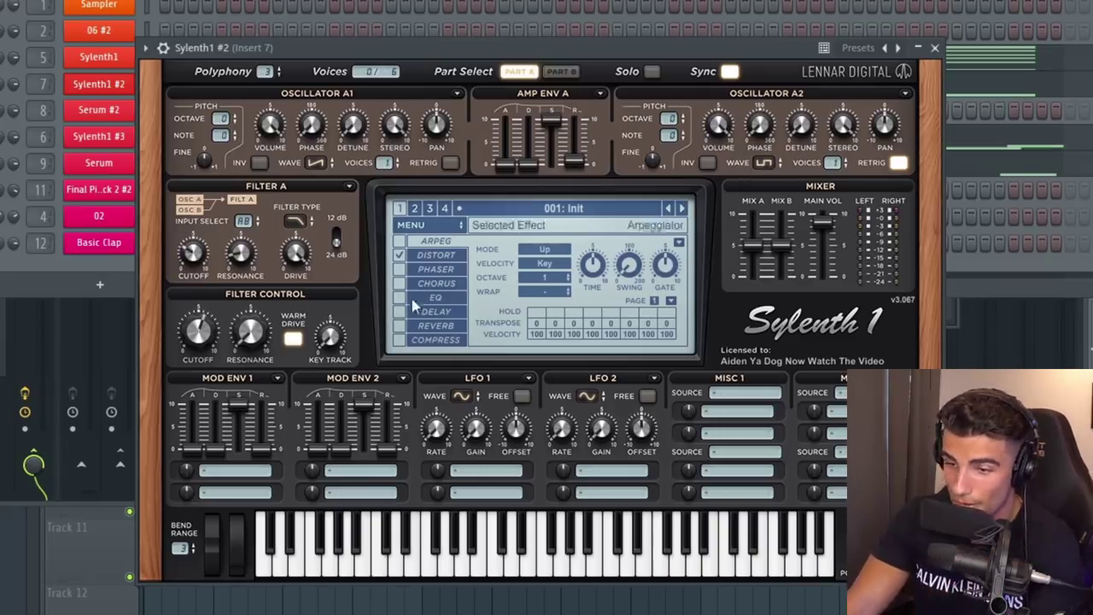
Check the Sylenth1 #2 distortion settings and play back the pattern.
left_click(434, 255)
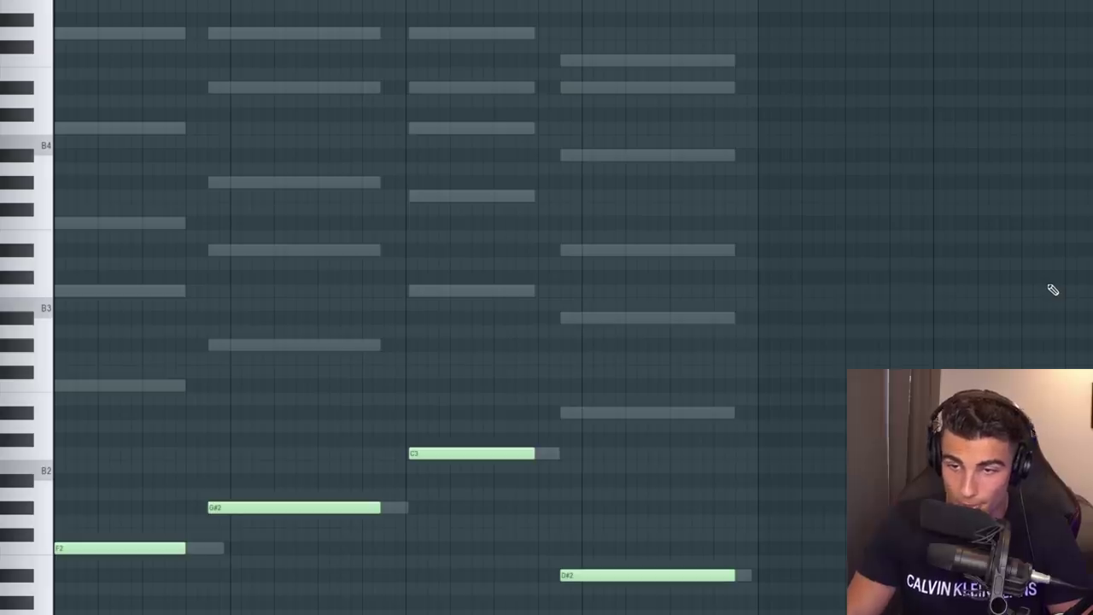
key("space")
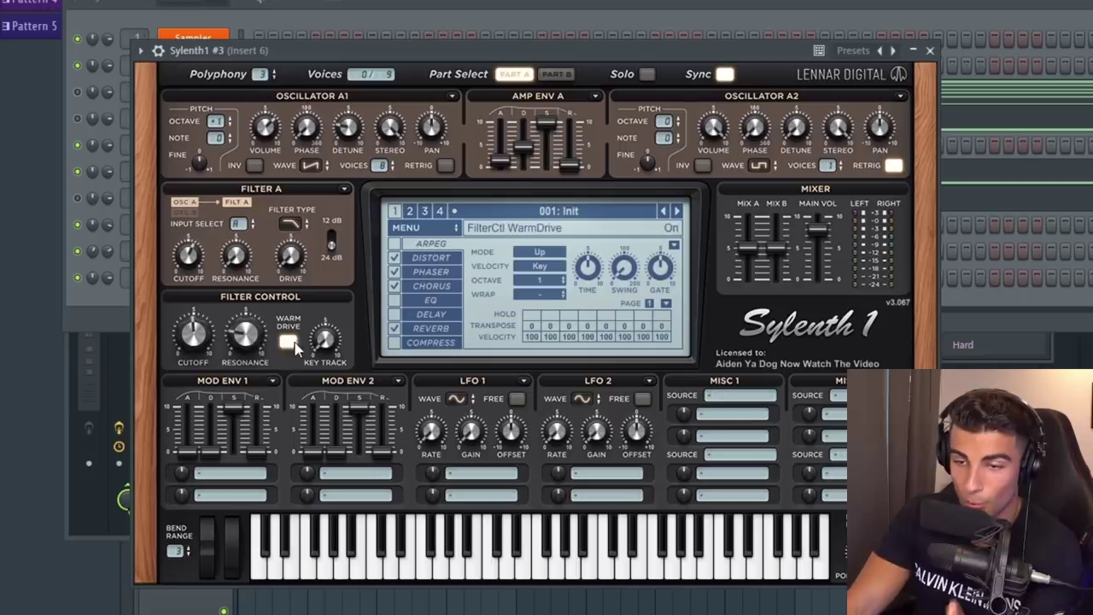
Review the Distort, Chorus and Reverb effect pages of Sylenth1 #3.
left_click(431, 257)
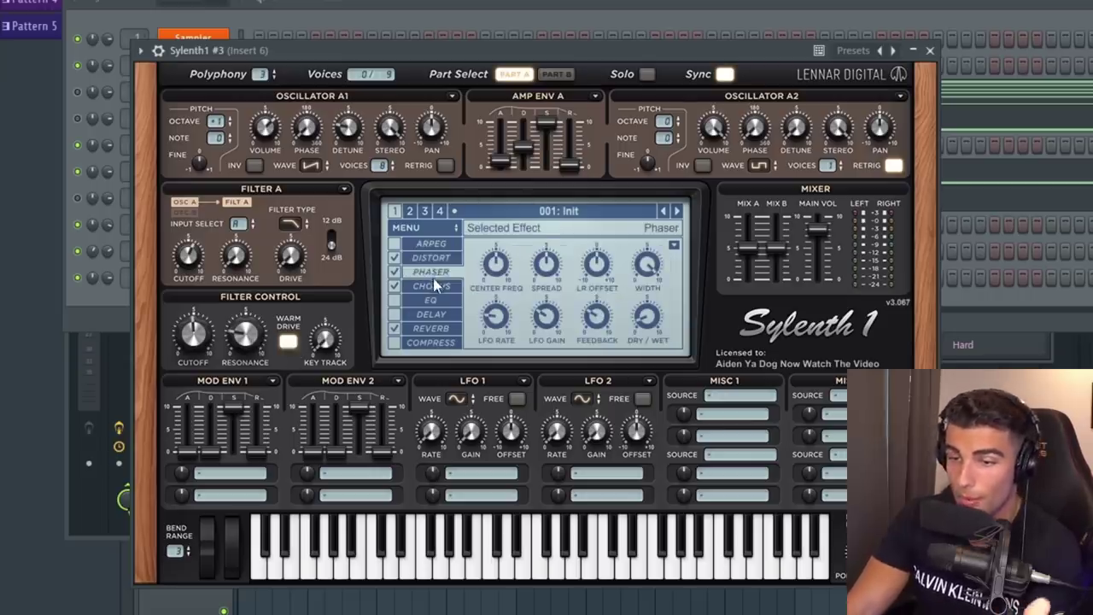
left_click(430, 286)
left_click(432, 328)
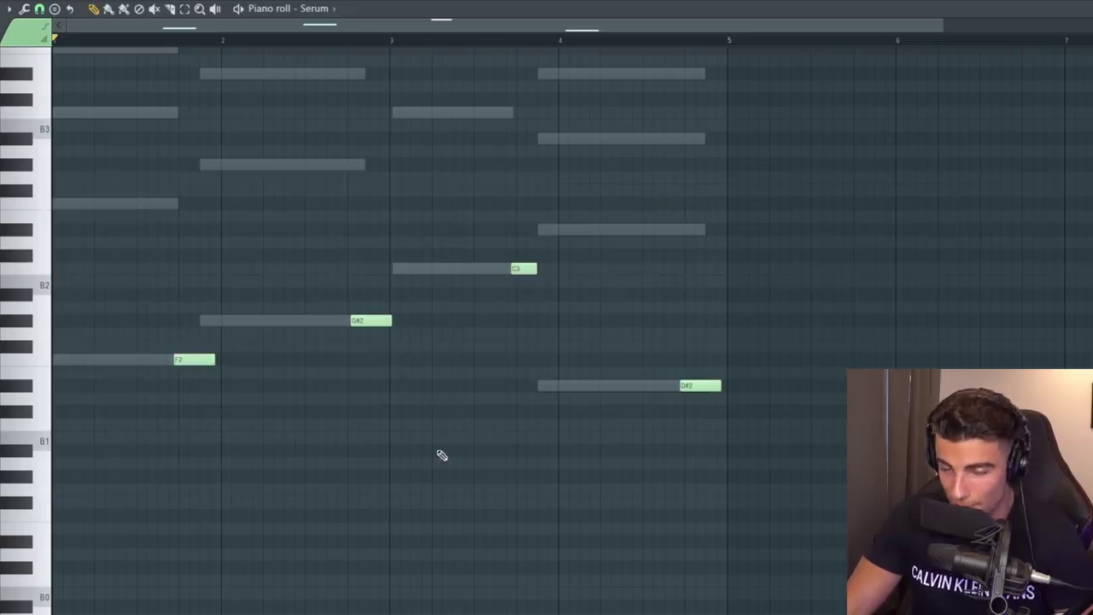
Play the Serum wub notes in the piano roll.
key("space")
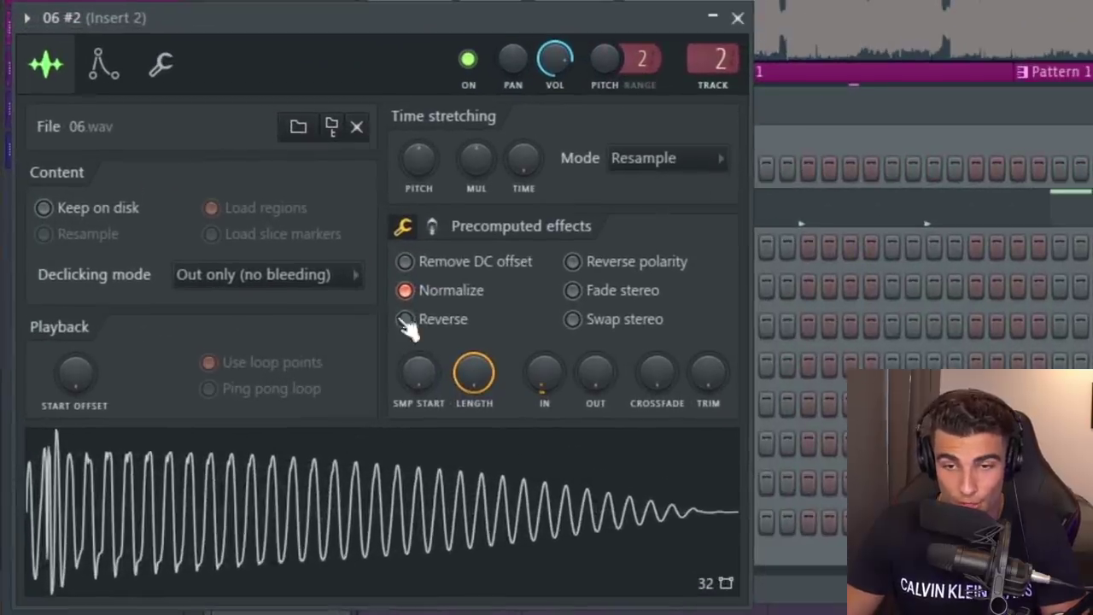
Disable Normalize on the 06.wav 808 sample and play back the 808 pattern.
left_click(418, 291)
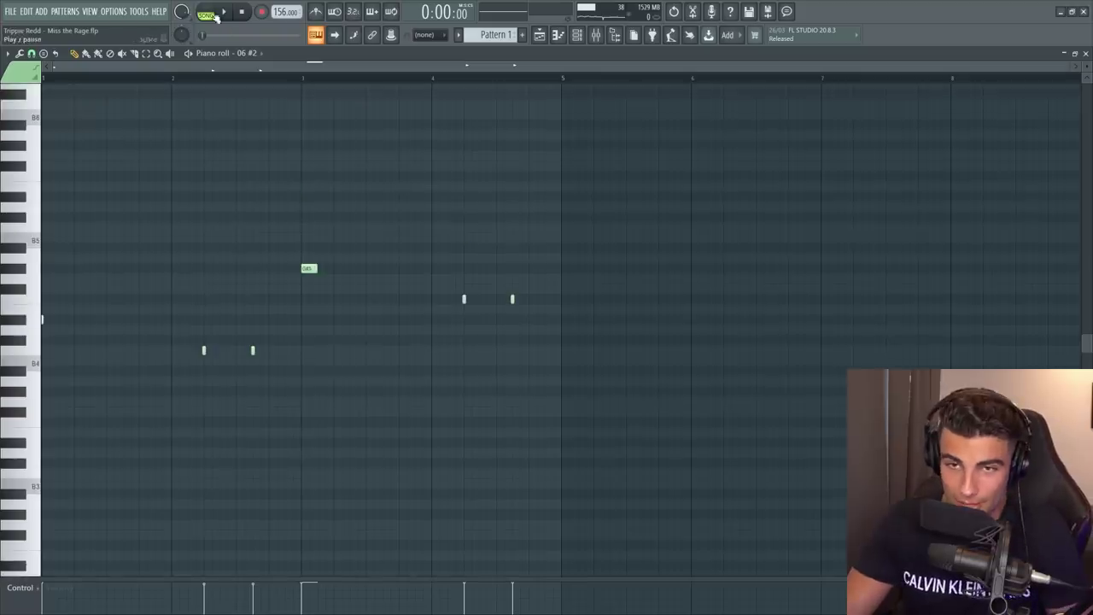
left_click(218, 15)
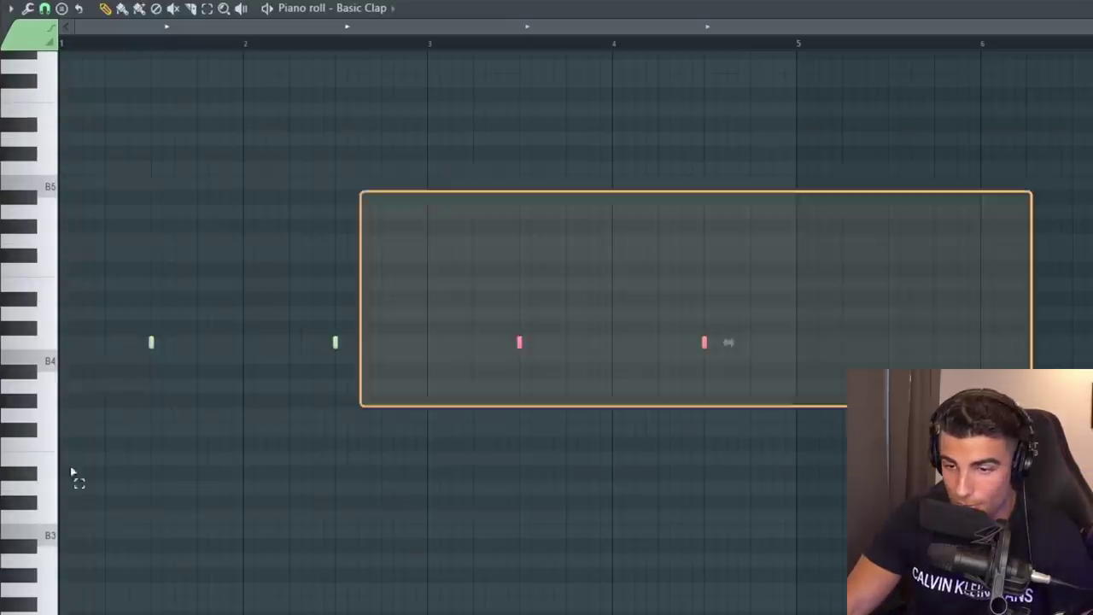
Play the clap pattern and open the Final Pierre Kick 2 #2 channel settings.
key("space")
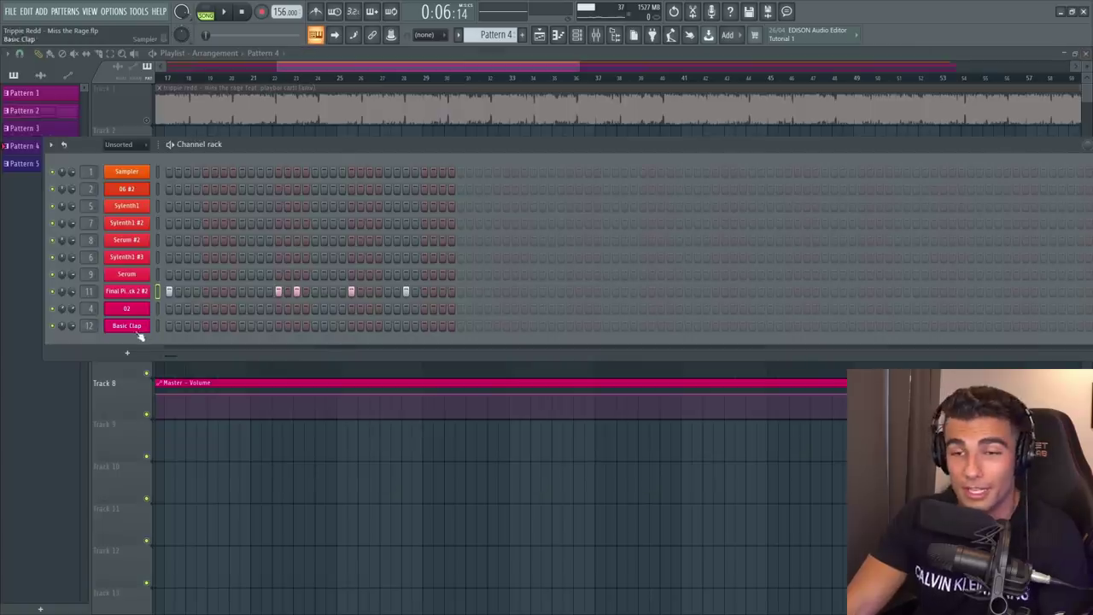
left_click(126, 292)
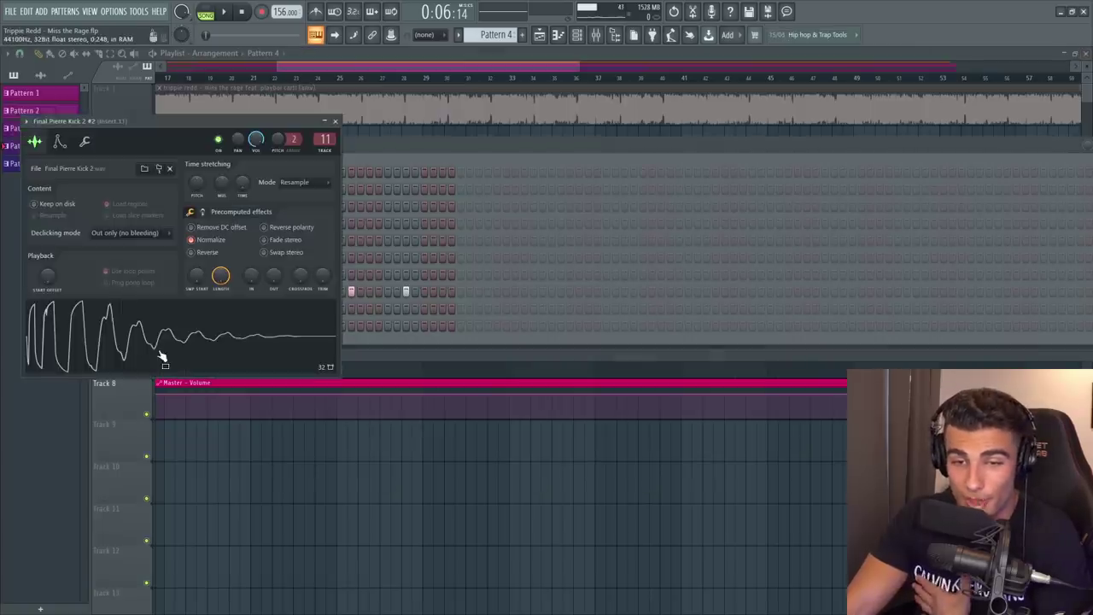